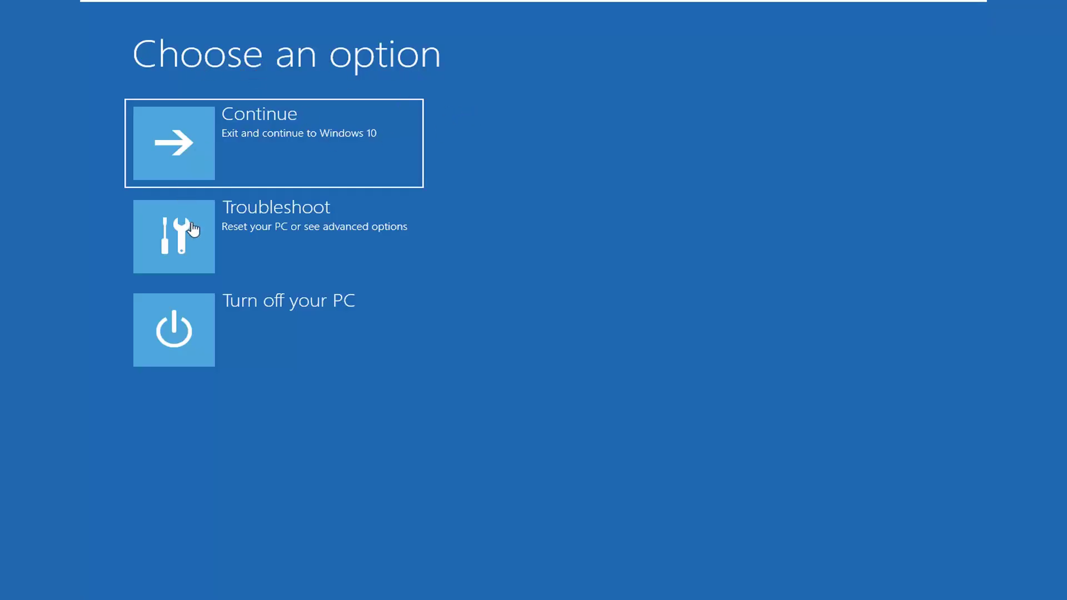
# - Open the Command Prompt from the advanced troubleshooting options and choose the listed account to continue
pyautogui.click(257, 234)
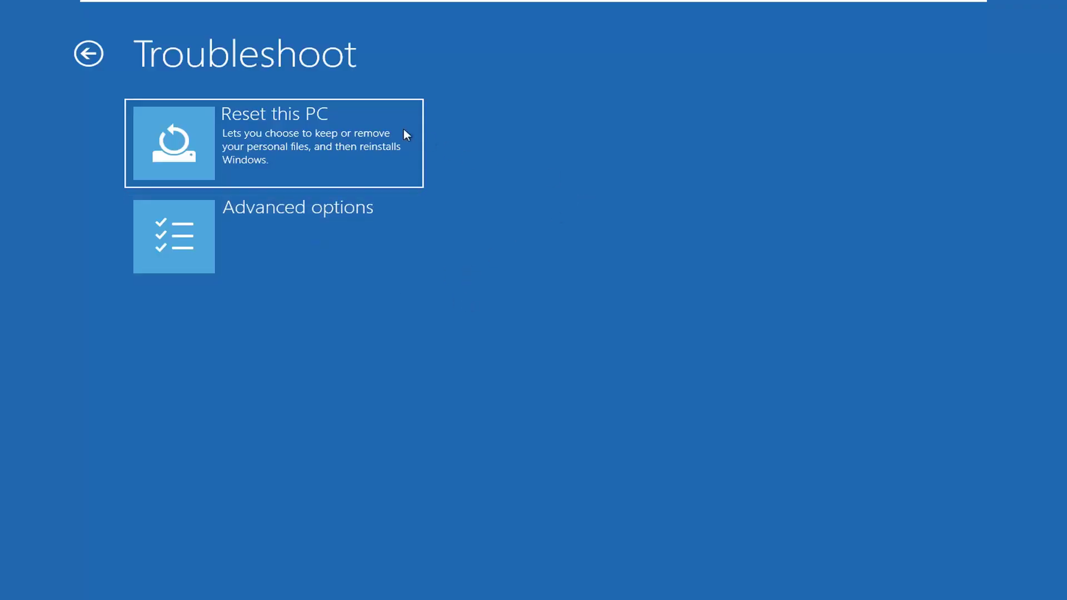
pyautogui.click(223, 234)
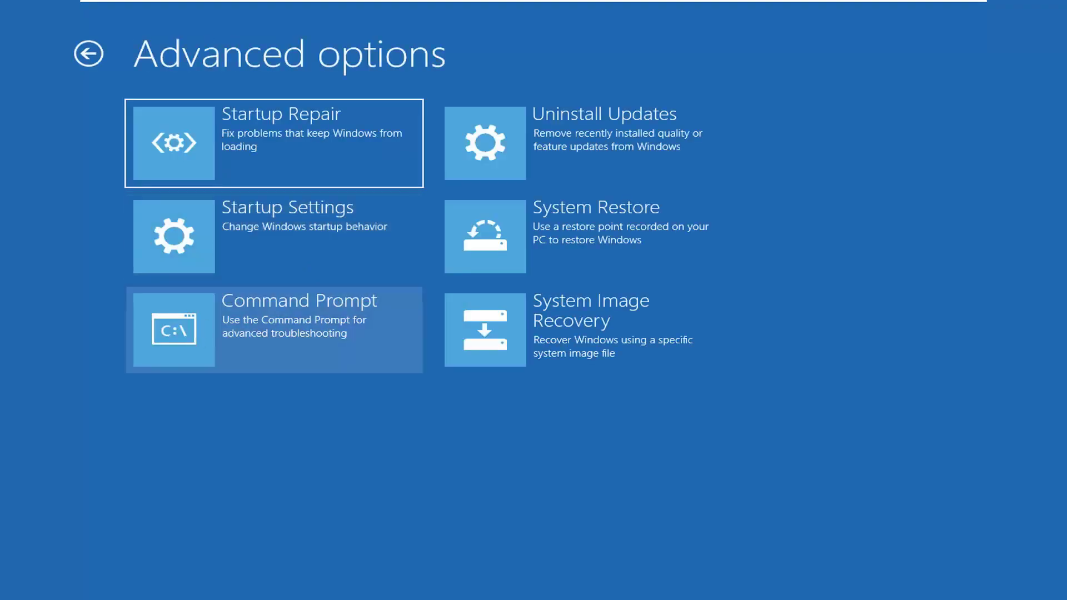
pyautogui.click(344, 327)
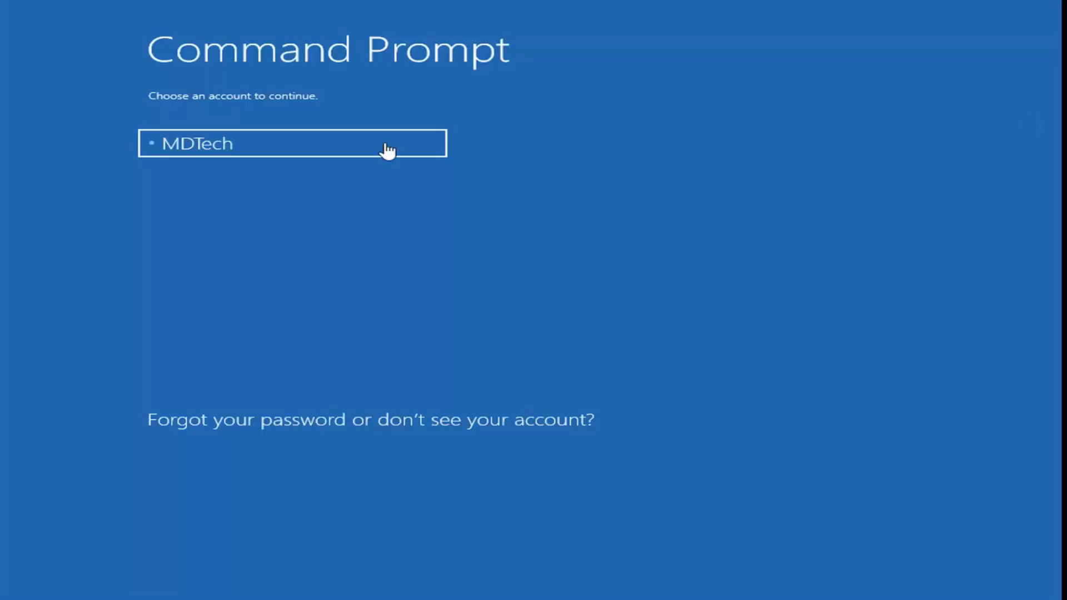
pyautogui.click(260, 147)
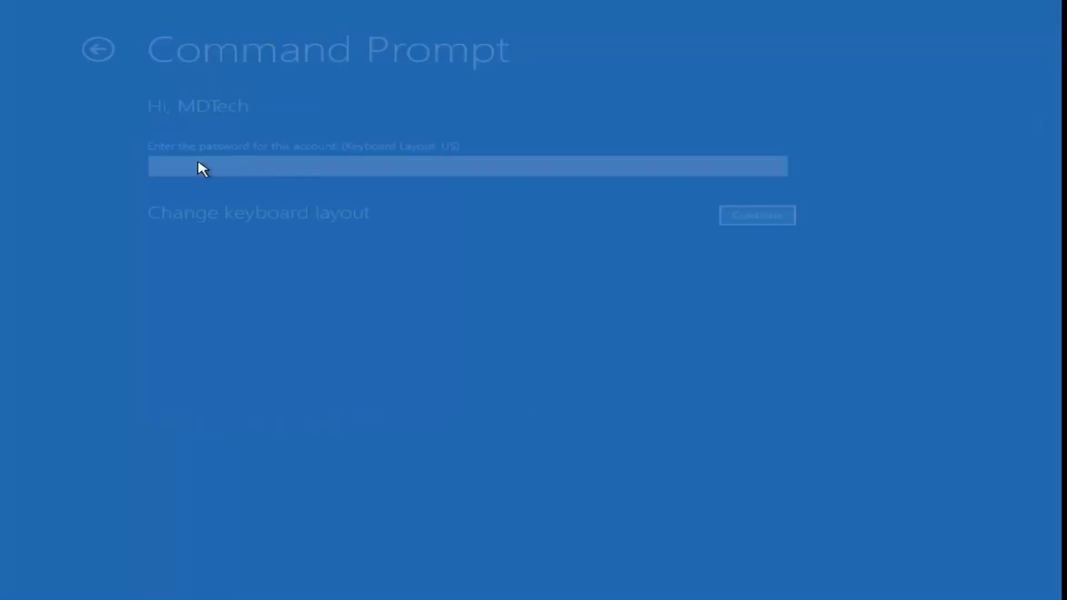
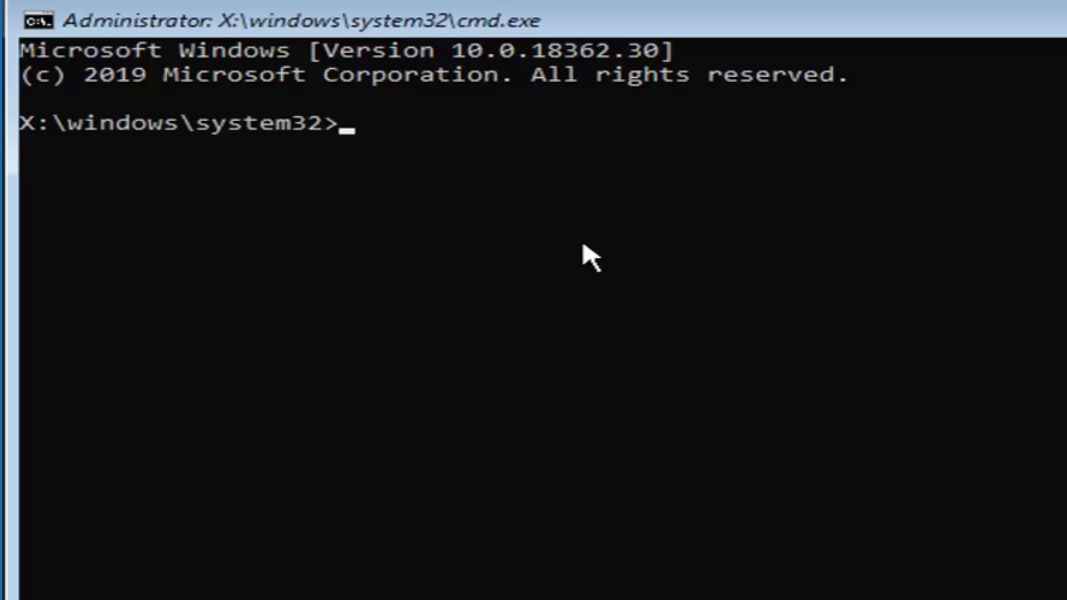
# - Repair the master boot record by running bootrec.exe /fixmbr
pyautogui.write('boo')
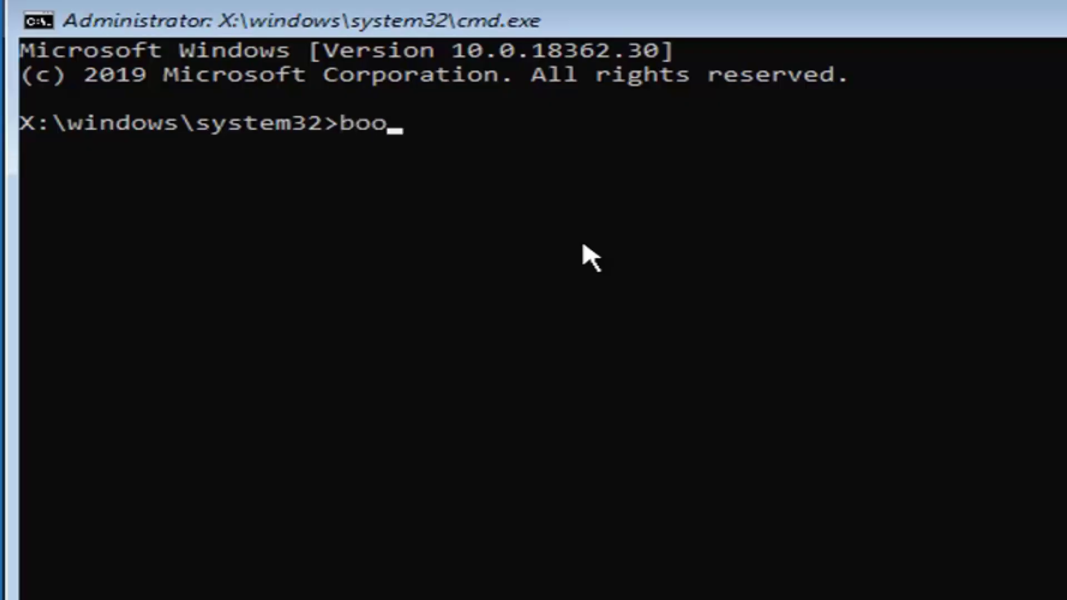
pyautogui.write('trec.exe ')
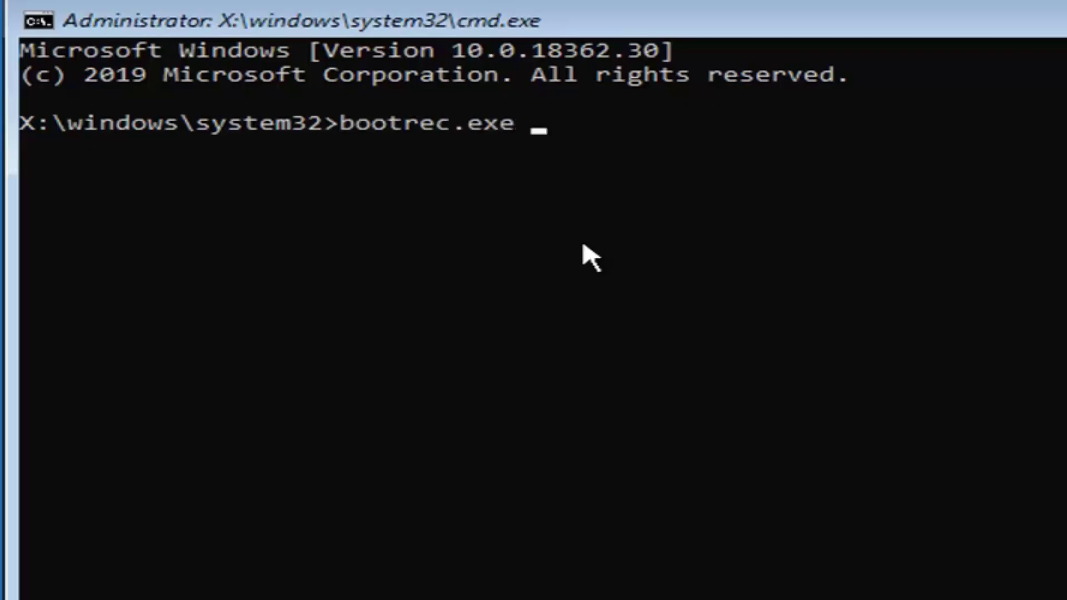
pyautogui.write('/fixmbr')
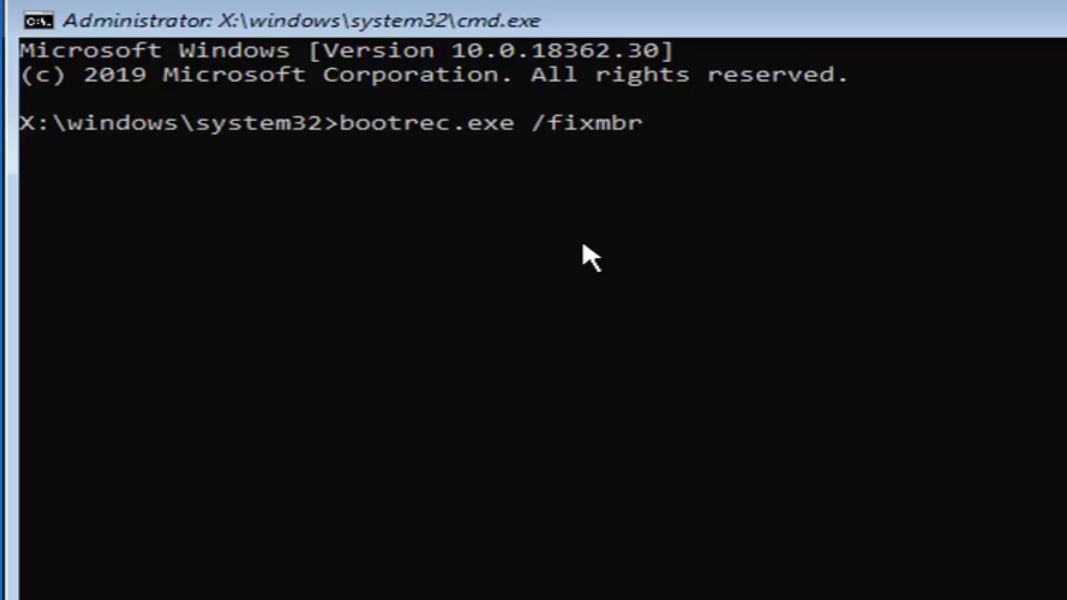
pyautogui.press('Return')
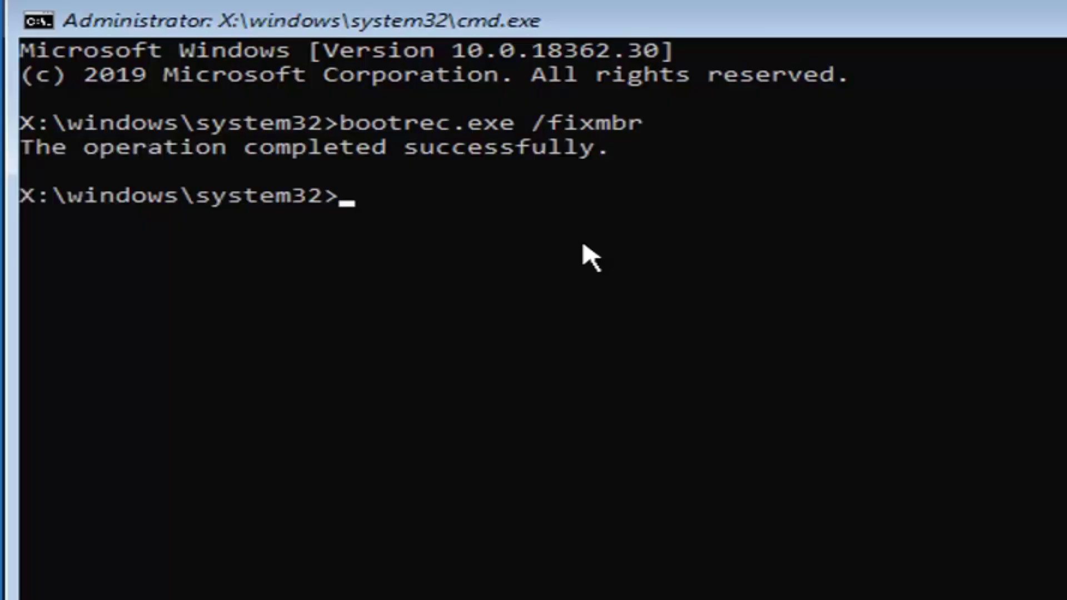
# - Try to write a new boot sector by running bootrec.exe /fixboot
pyautogui.write('bootrec')
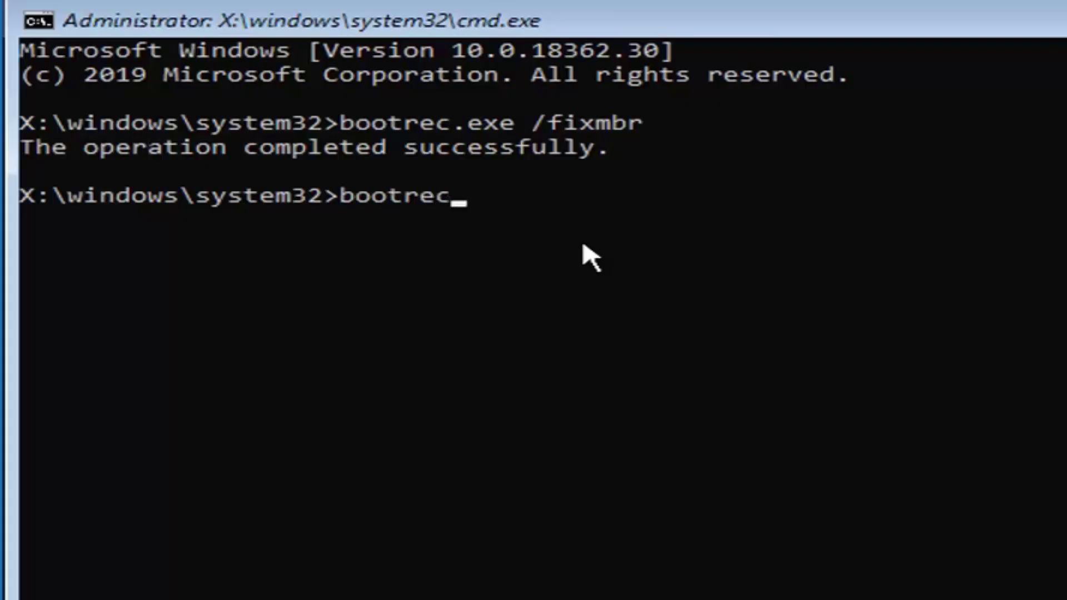
pyautogui.write('.exe /')
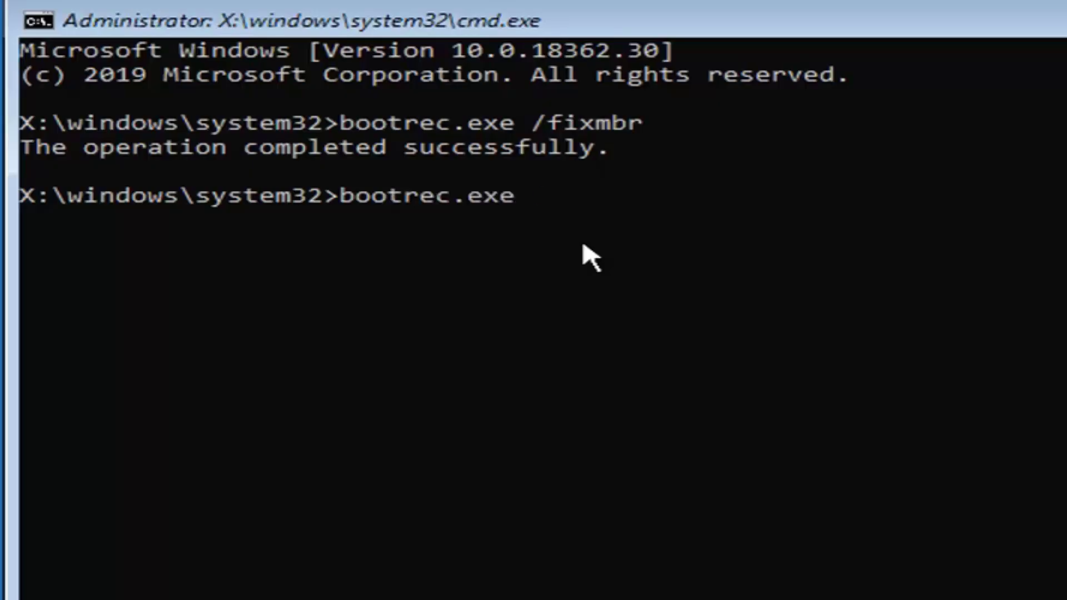
pyautogui.write('fixboot')
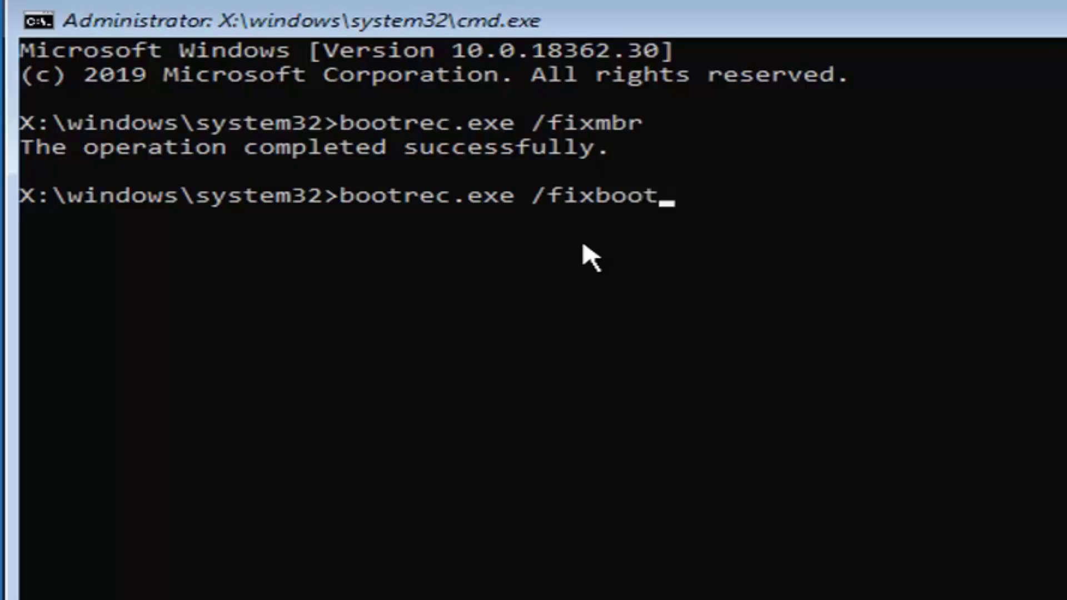
pyautogui.press('Return')
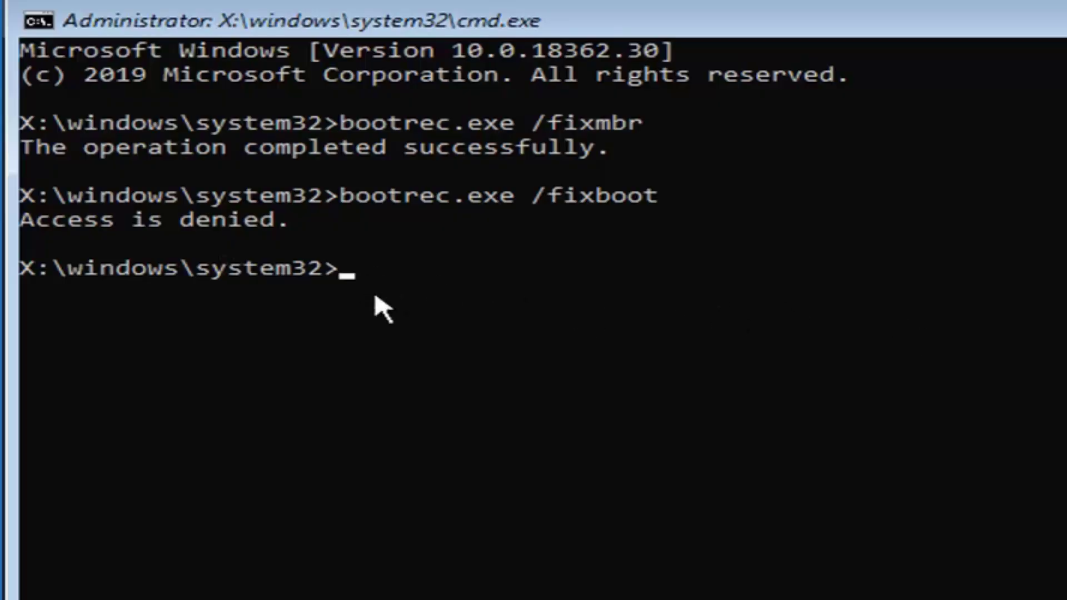
# - Update the system volume's boot code by running bootsect/nt60 sys
pyautogui.write('boots')
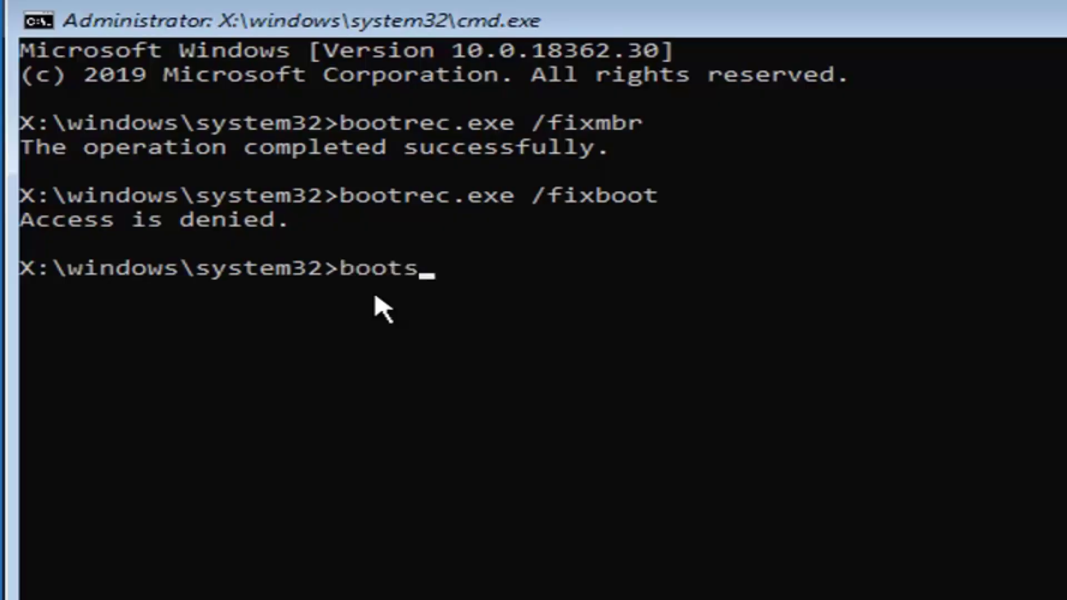
pyautogui.write('ect/')
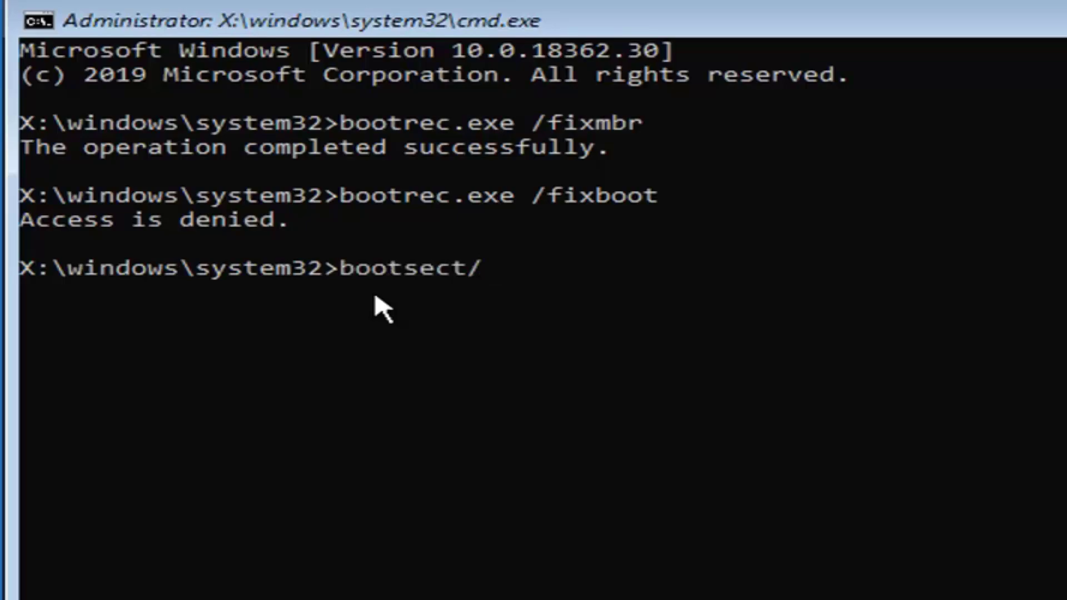
pyautogui.write('nt60')
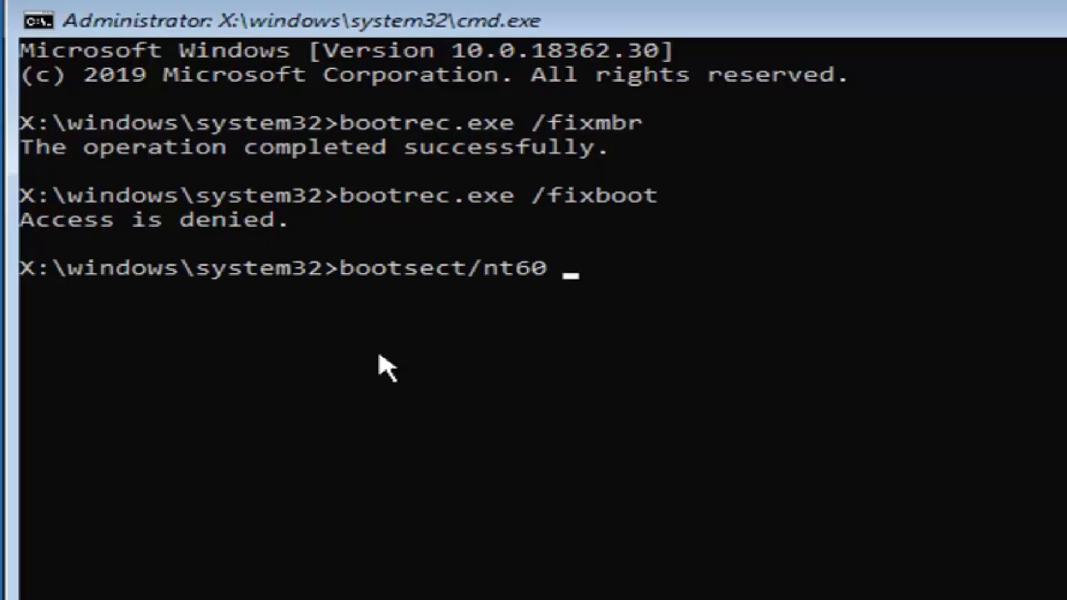
pyautogui.write(' ay')
pyautogui.press('BackSpace')
pyautogui.press('BackSpace')
pyautogui.write('sys')
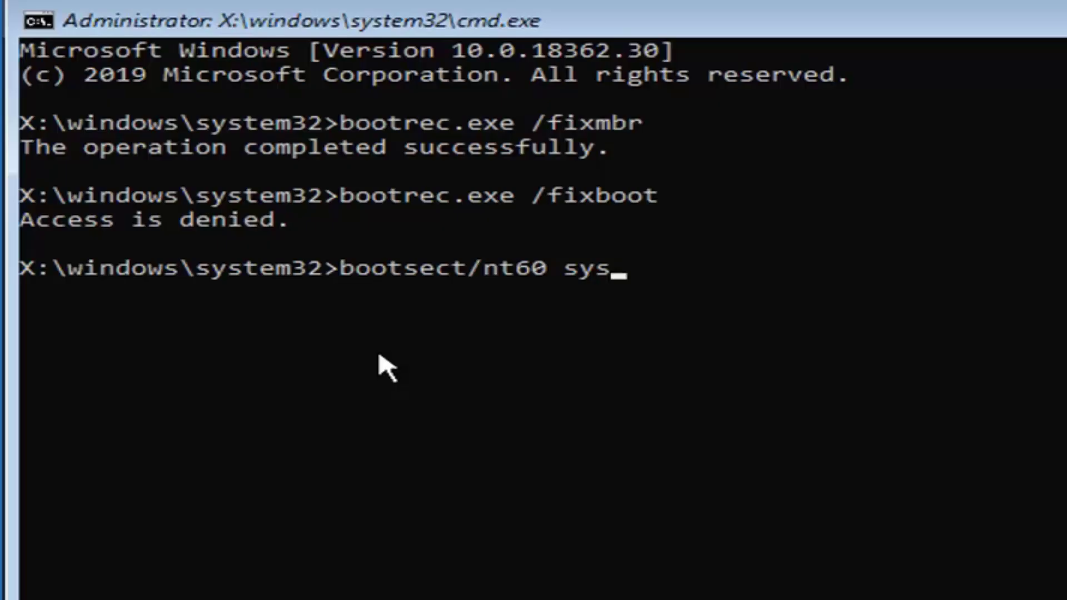
pyautogui.press('Return')
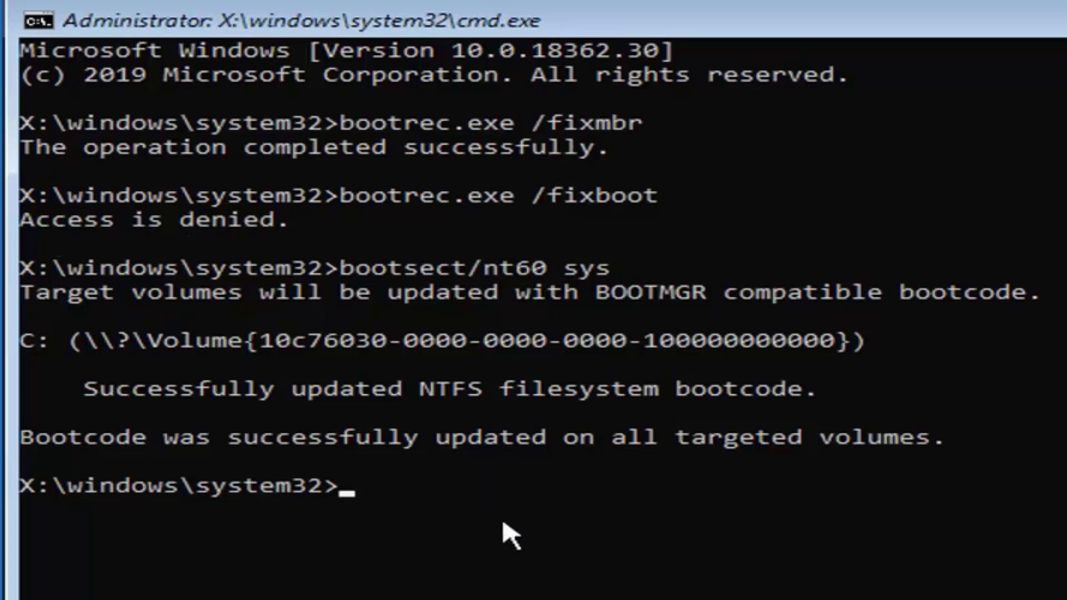
# - Run bootrec.exe /fixboot again to repair the boot sector
pyautogui.write('boo')
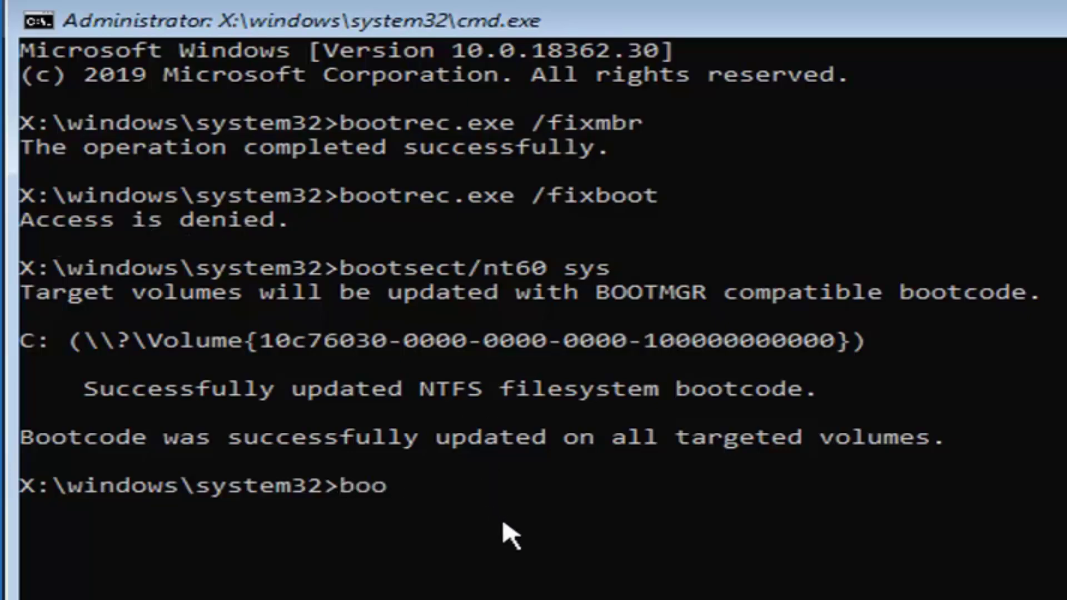
pyautogui.write('trec.e')
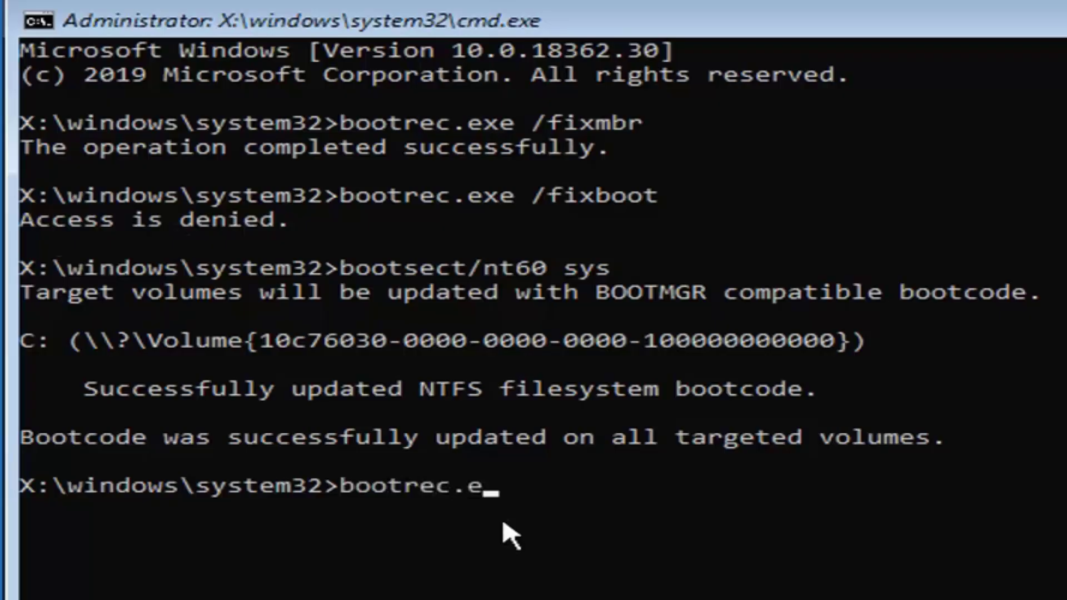
pyautogui.write('xe /f')
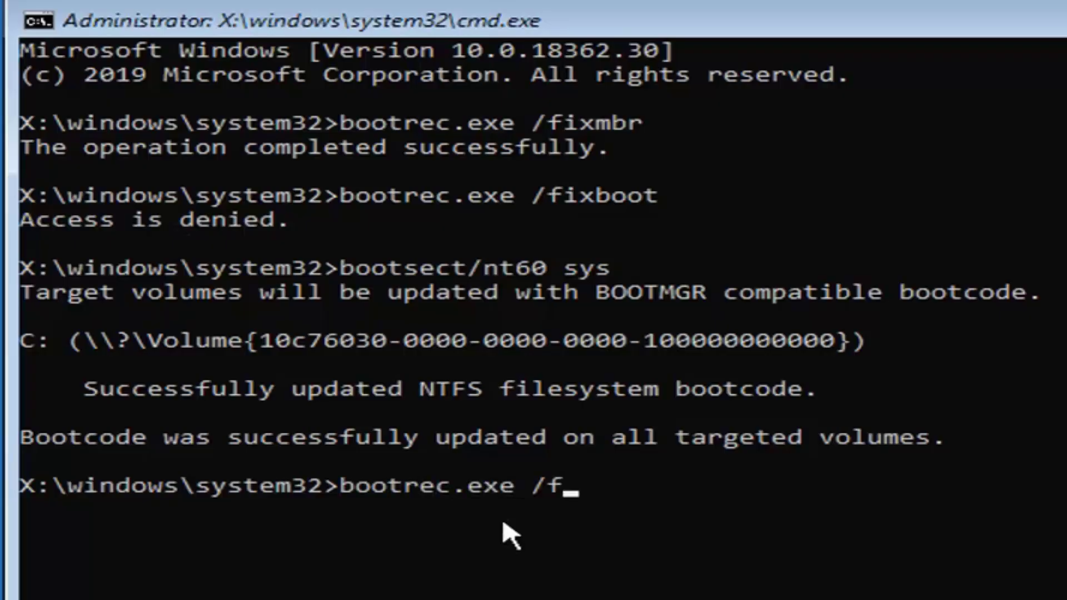
pyautogui.write('ixboot')
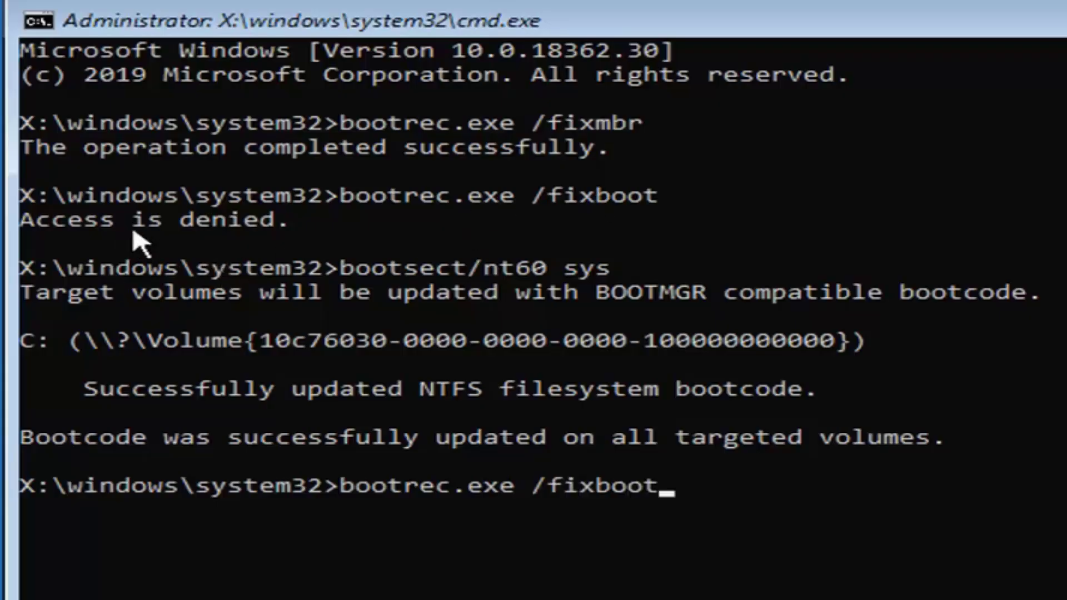
pyautogui.press('Return')
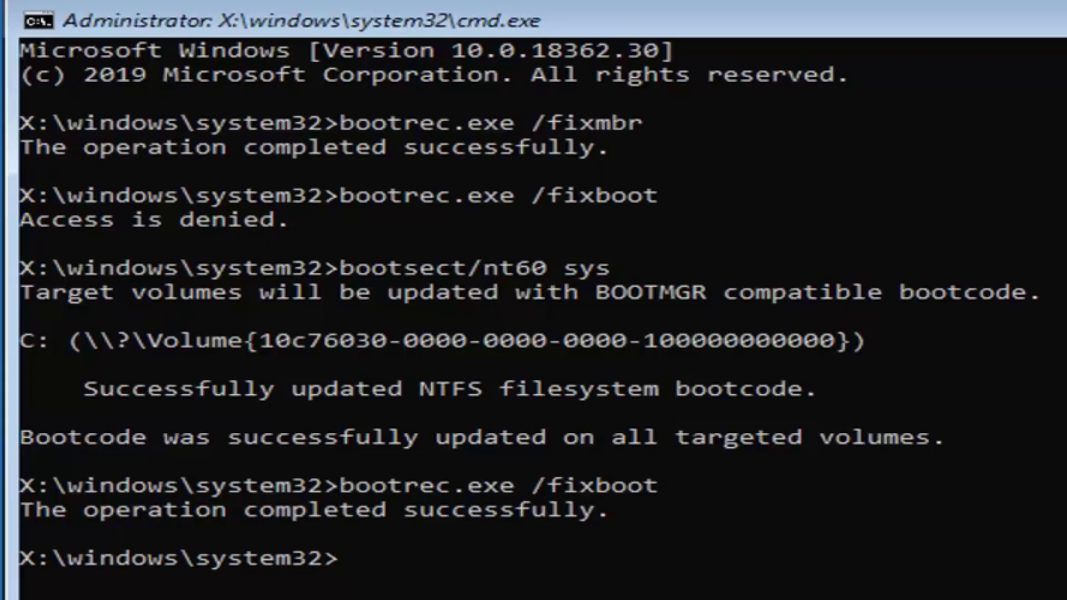
# - Try an offline system file scan by running sfc /scannow /offbootdir=c:\/offwindir=c:\windows
pyautogui.write('sfc /scannow')
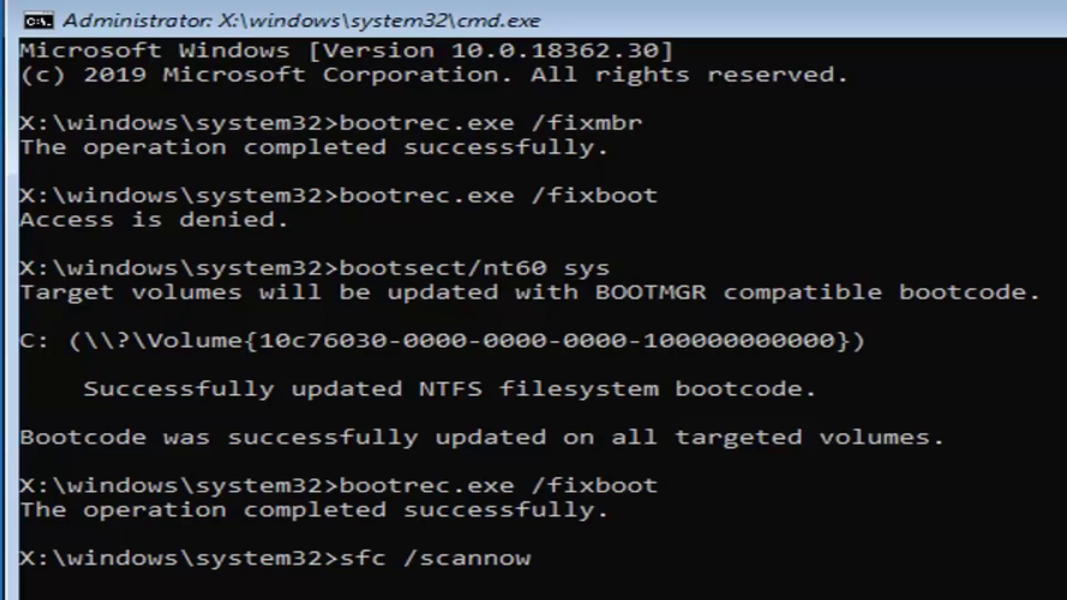
pyautogui.write('/offb')
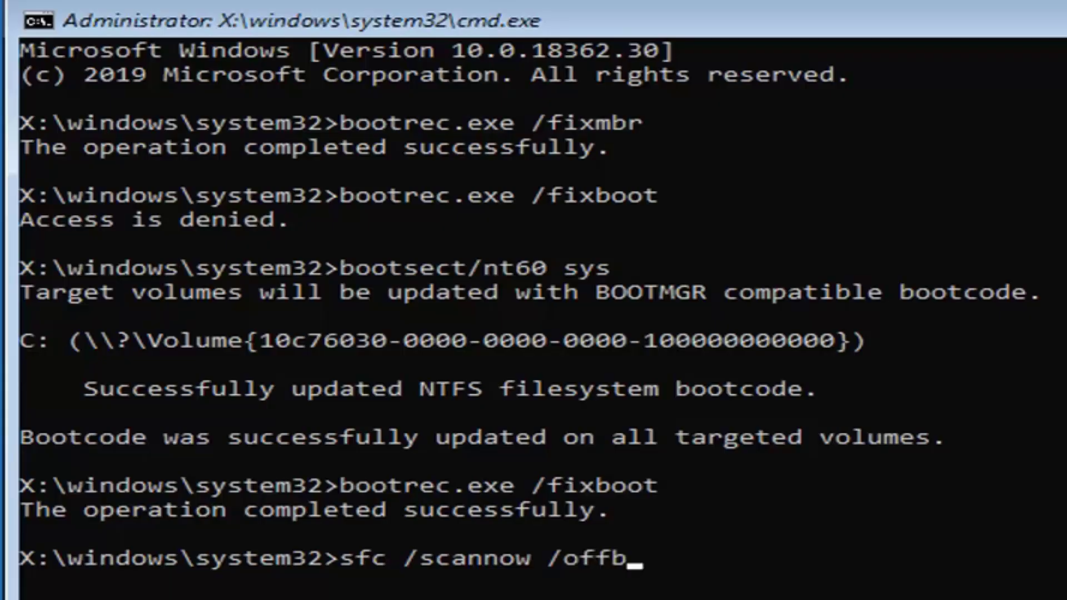
pyautogui.write('ootdir=')
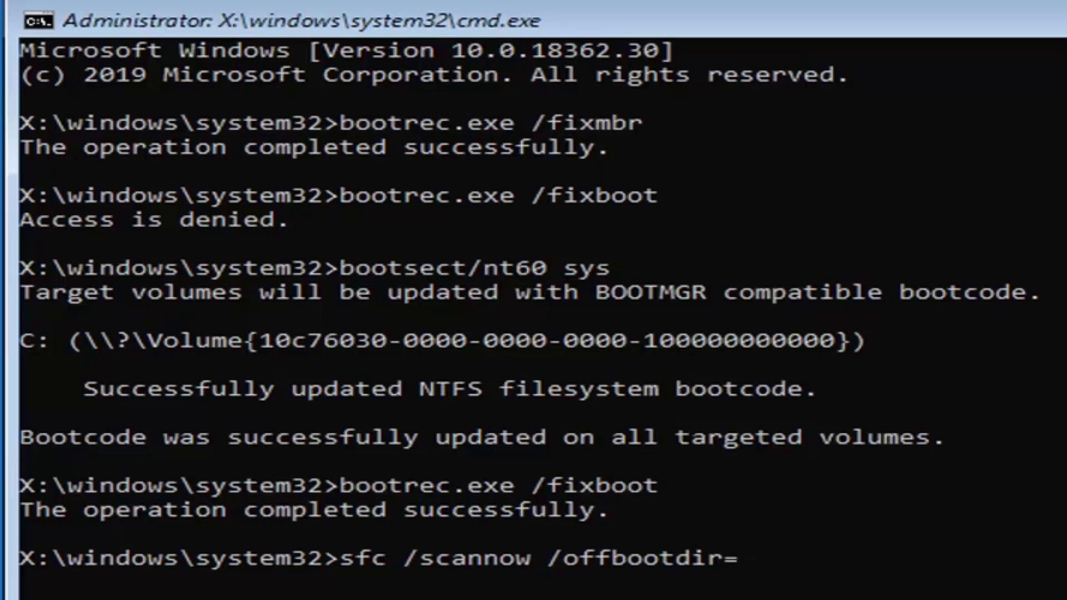
pyautogui.write('c:')
pyautogui.write('\\/offw')
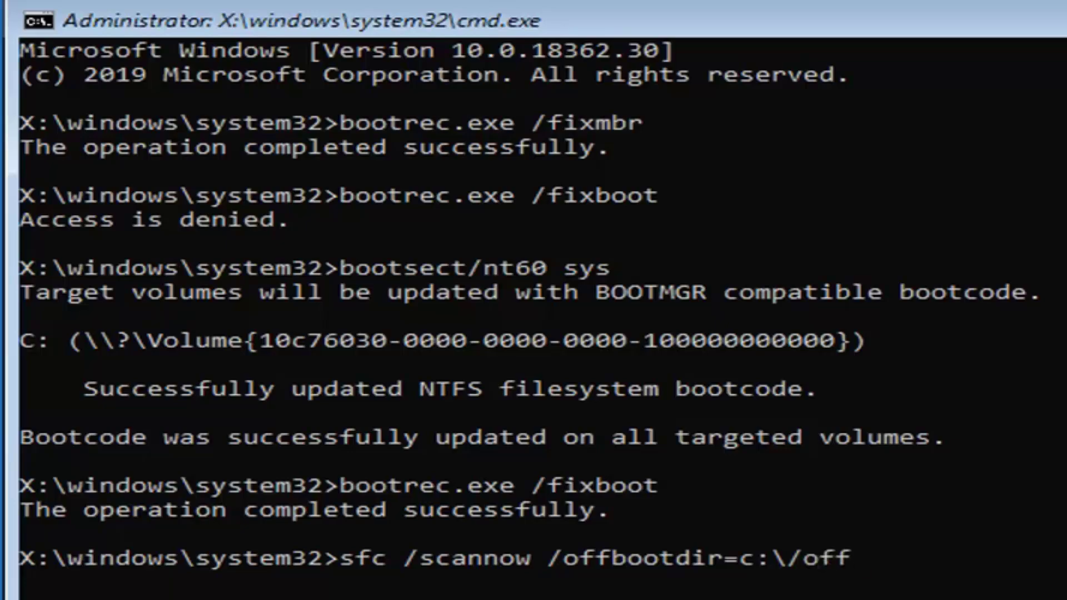
pyautogui.write('ind')
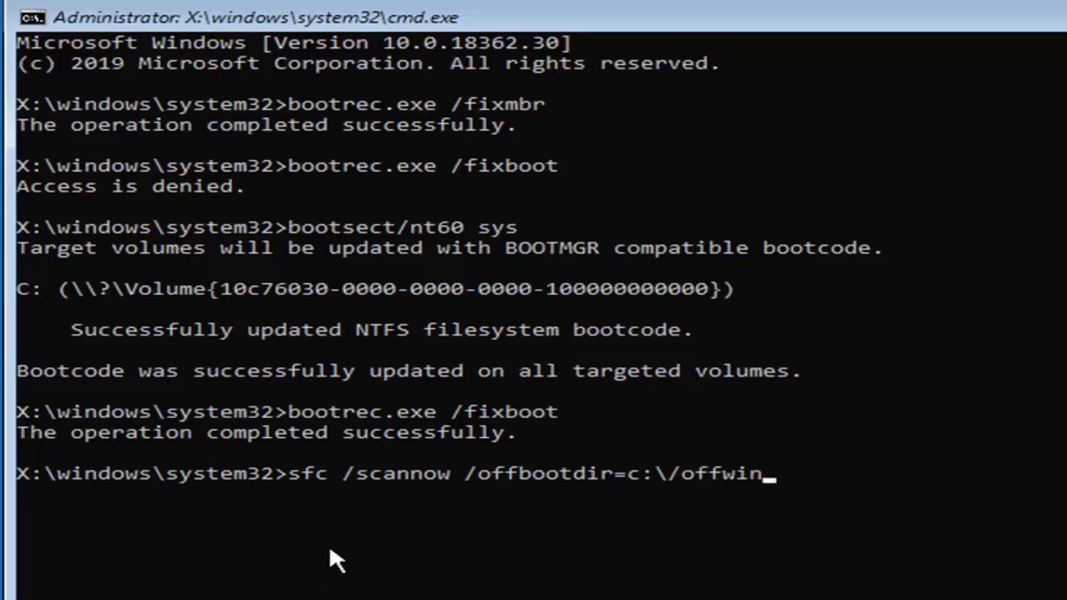
pyautogui.write('ir=')
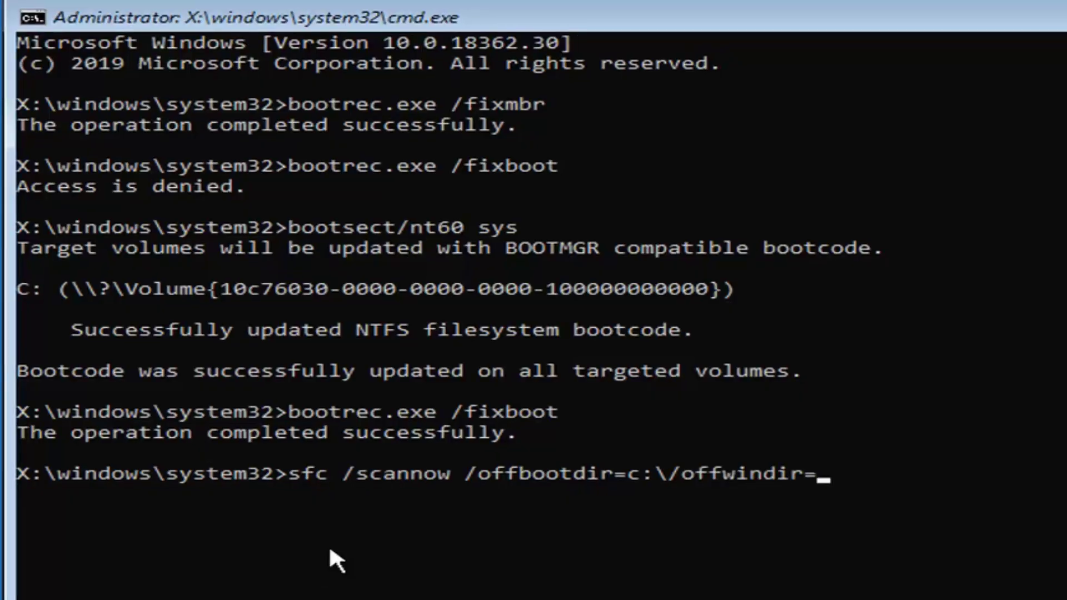
pyautogui.write('c:\\windows')
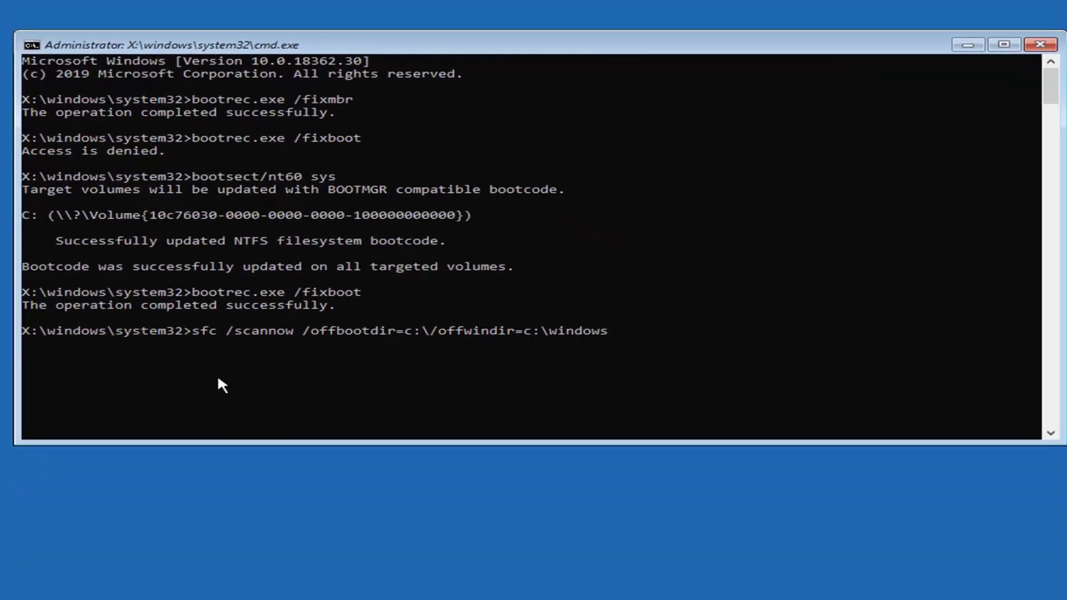
pyautogui.press('Return')
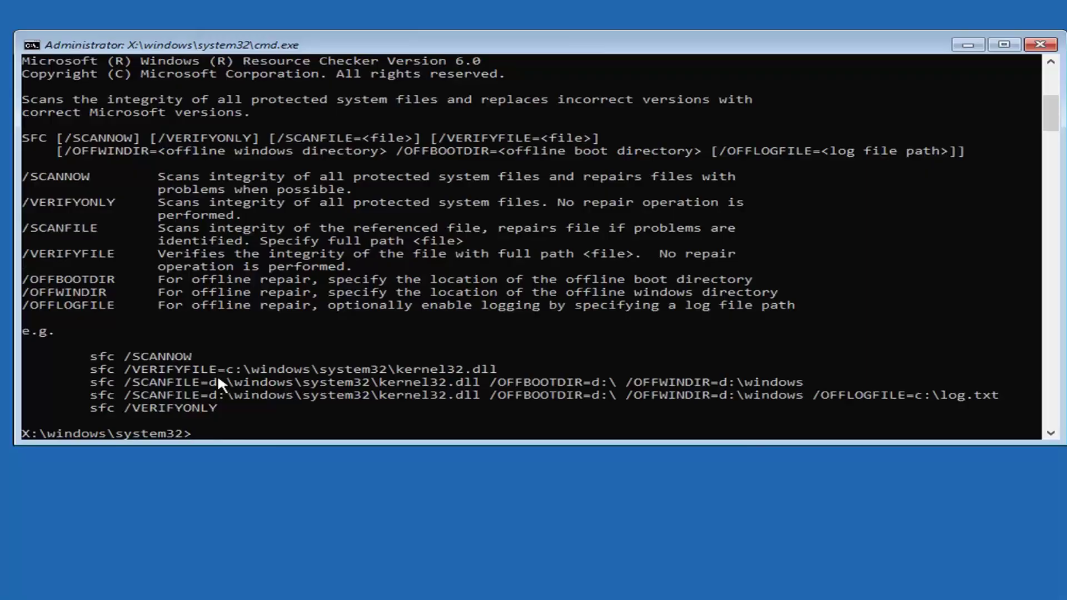
# - Run the system file check with sfc /scannow, and close the Command Prompt
pyautogui.write('sfc ')
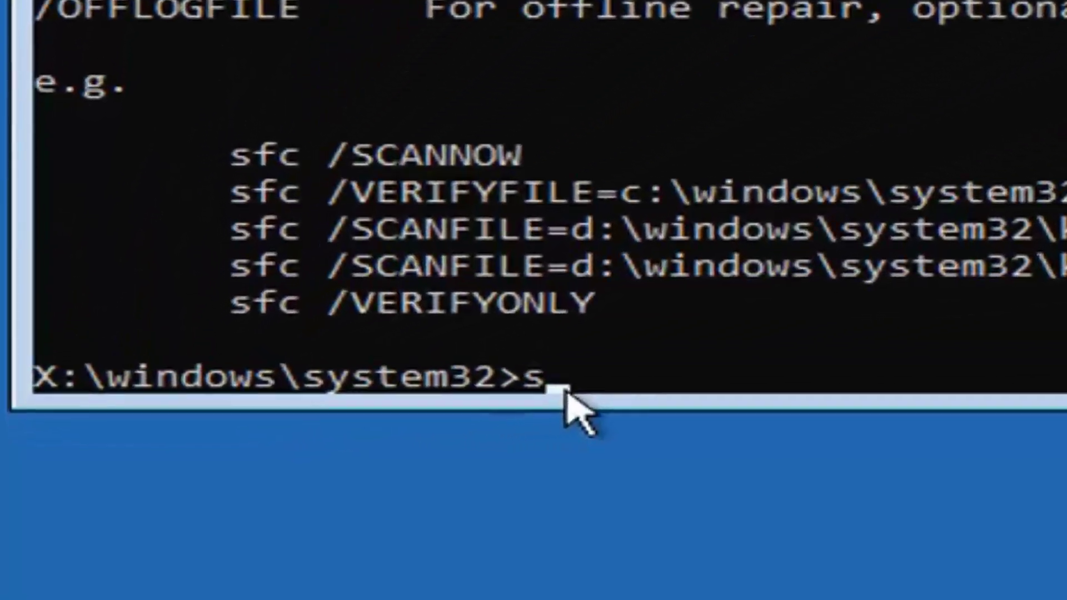
pyautogui.write('/scannow')
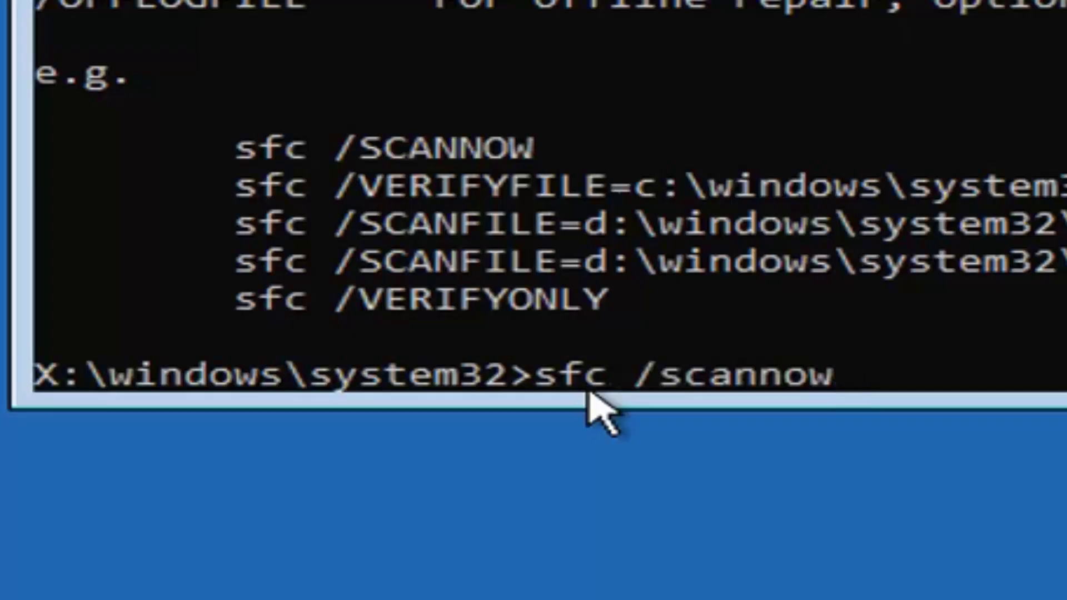
pyautogui.press('Return')
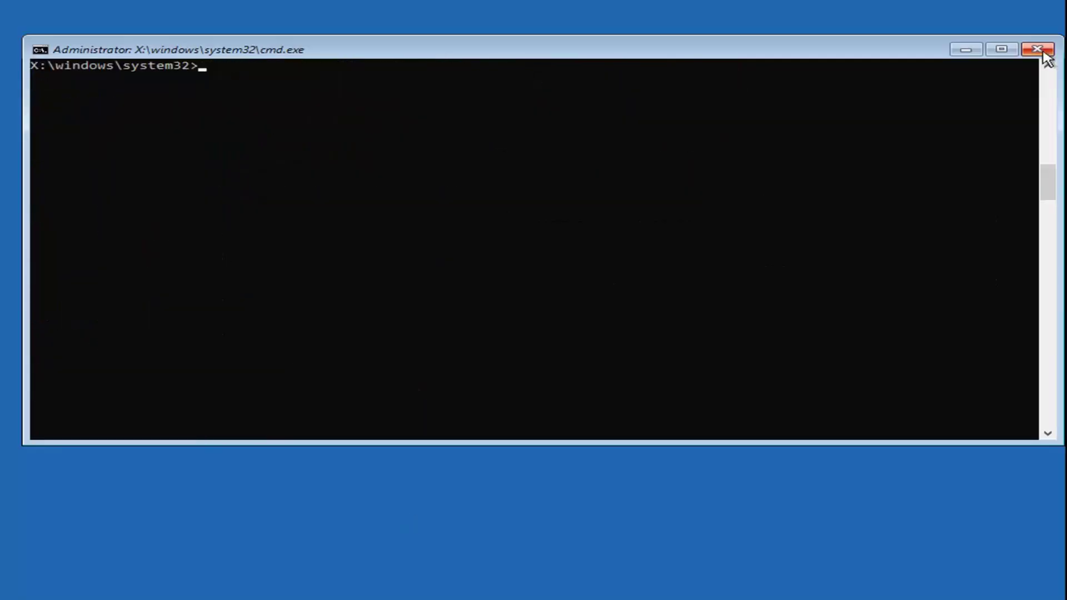
pyautogui.click(1039, 48)
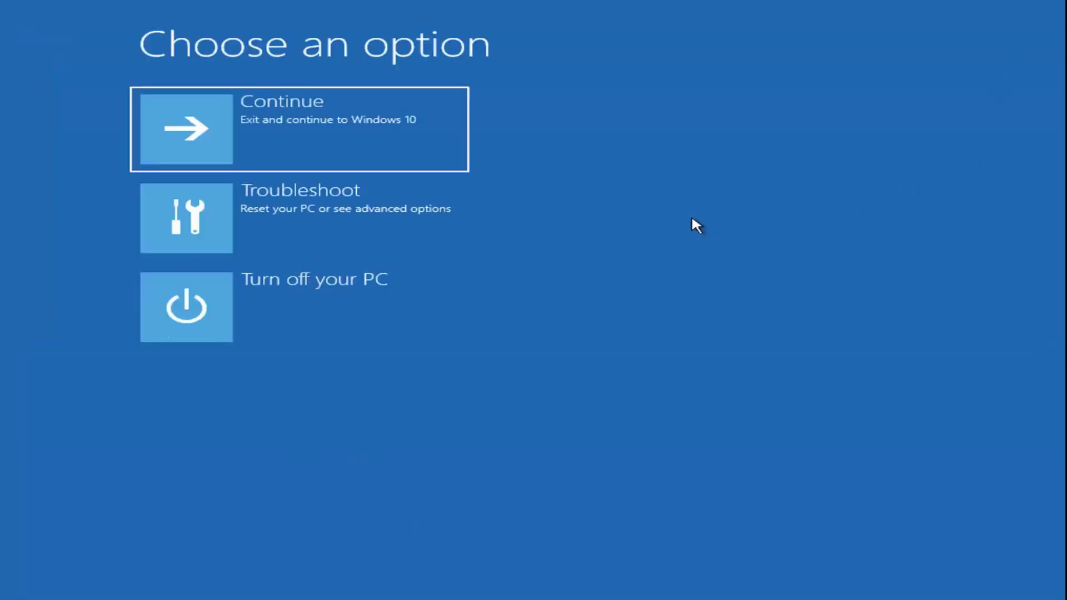
# - Open System Restore from the advanced troubleshooting options to check for restore points, and cancel it
pyautogui.click(294, 218)
pyautogui.click(261, 221)
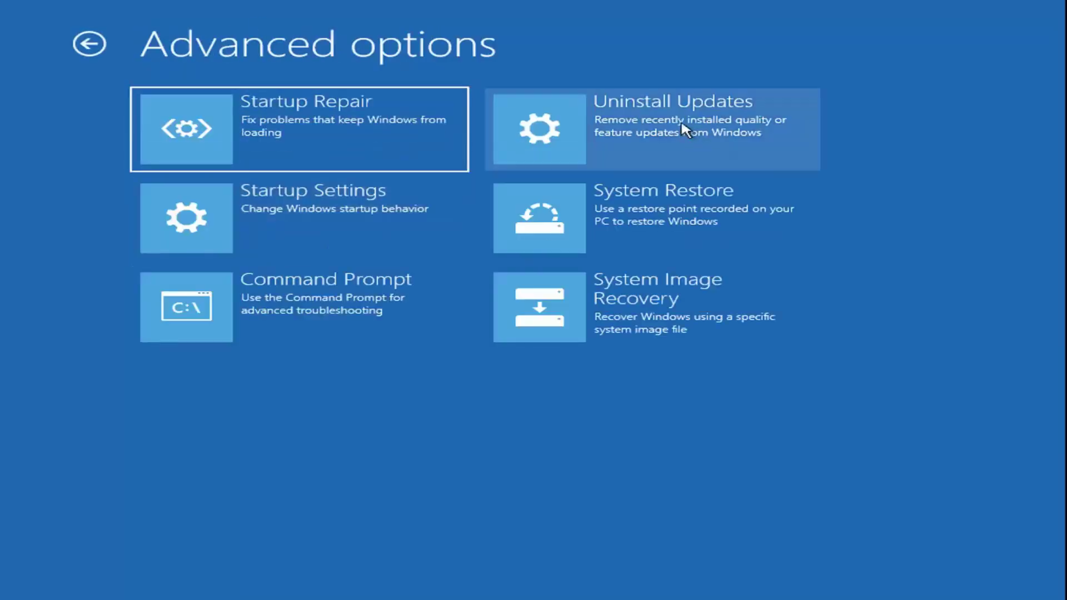
pyautogui.click(639, 220)
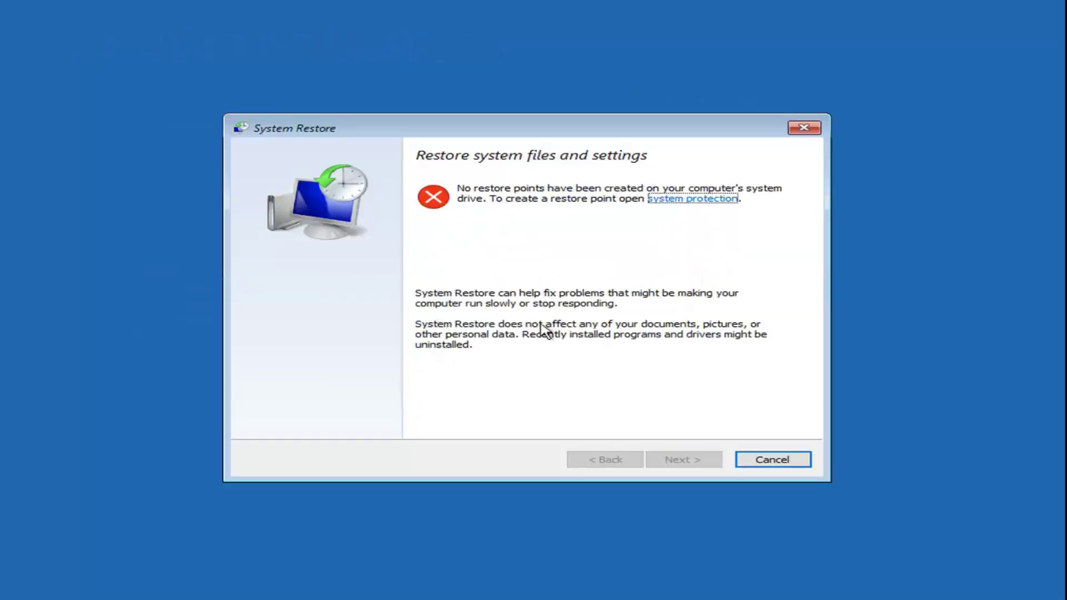
pyautogui.click(783, 463)
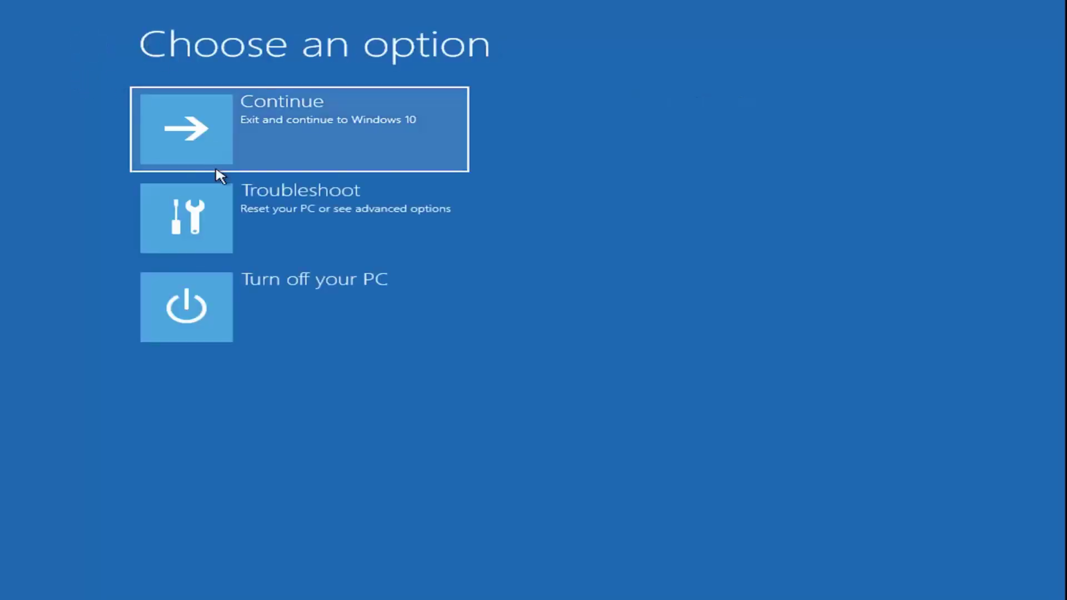
# - Open the advanced troubleshooting options from the recovery start screen
pyautogui.click(239, 212)
pyautogui.click(231, 240)
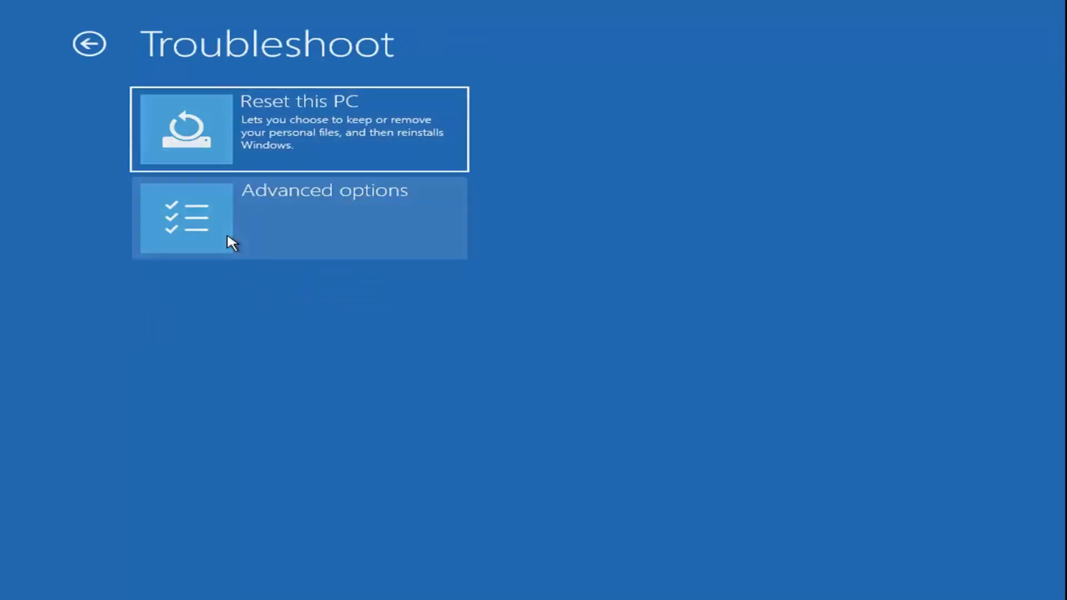